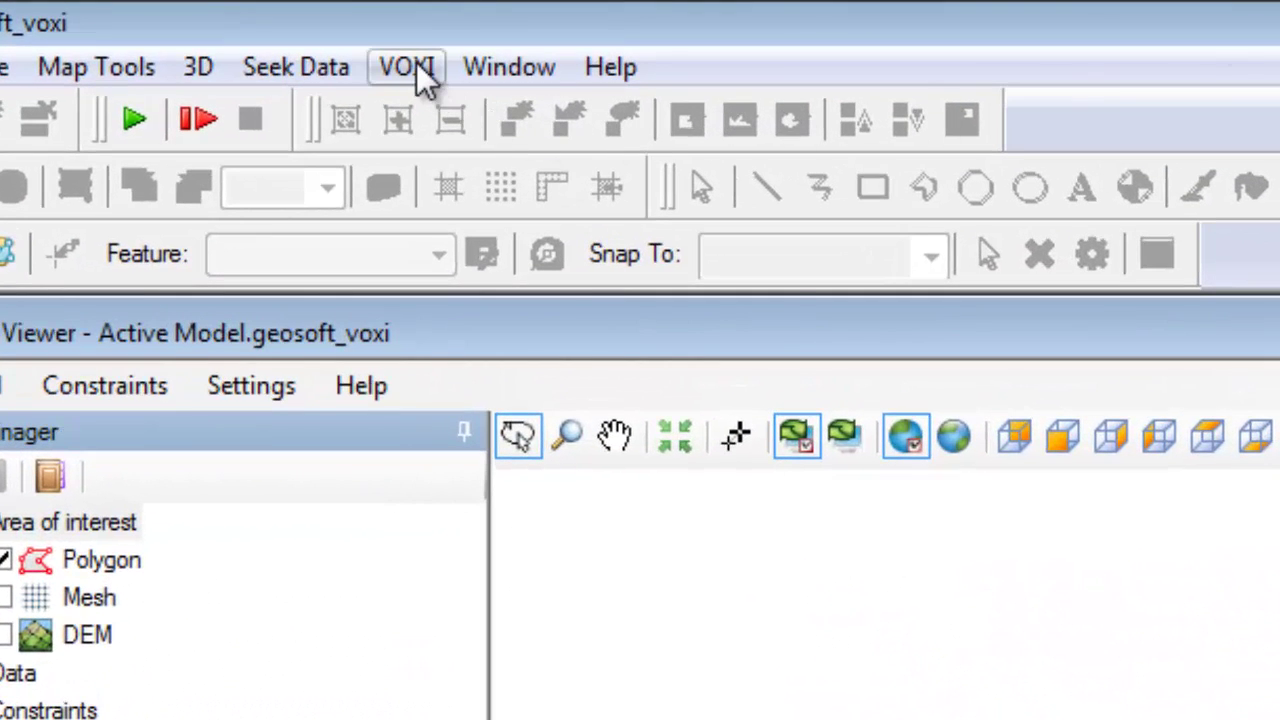
Step: Open the VOXI menu in the Oasis montaj menu bar
{"action": "left_click", "coordinate": [424, 78]}
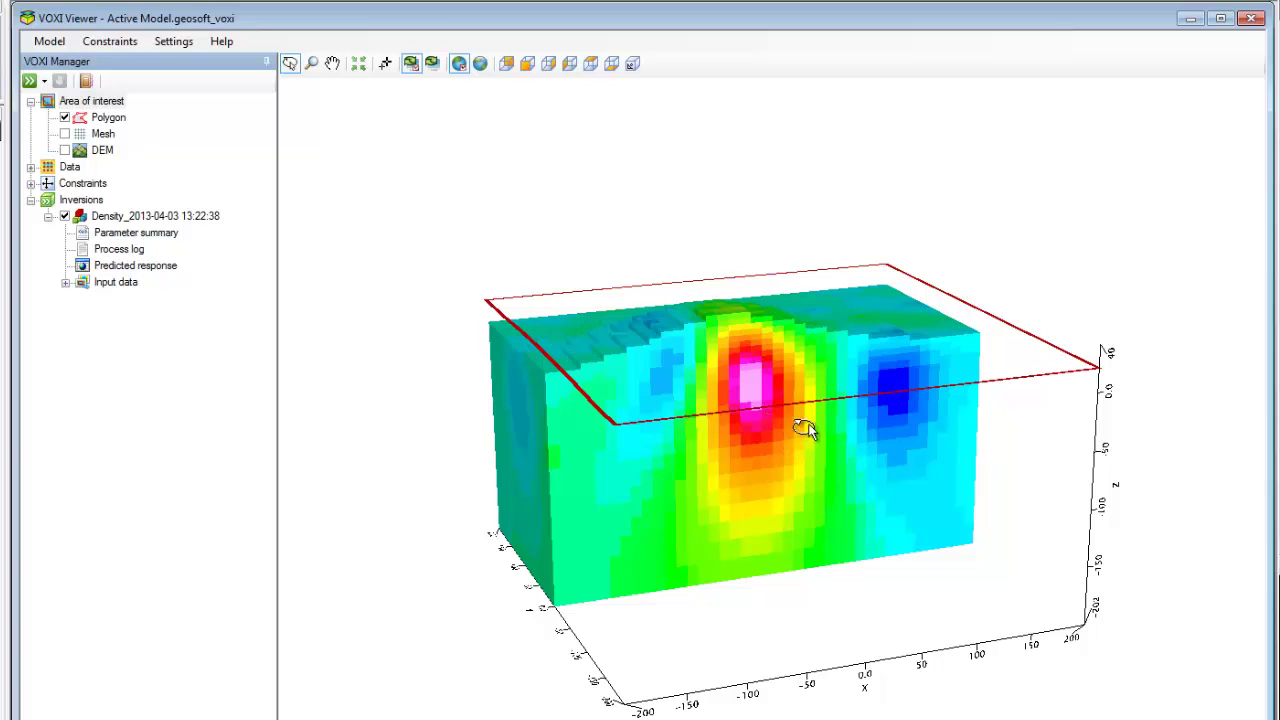
Step: Select the Constraints group in the VOXI Manager model tree
{"action": "left_click", "coordinate": [98, 187]}
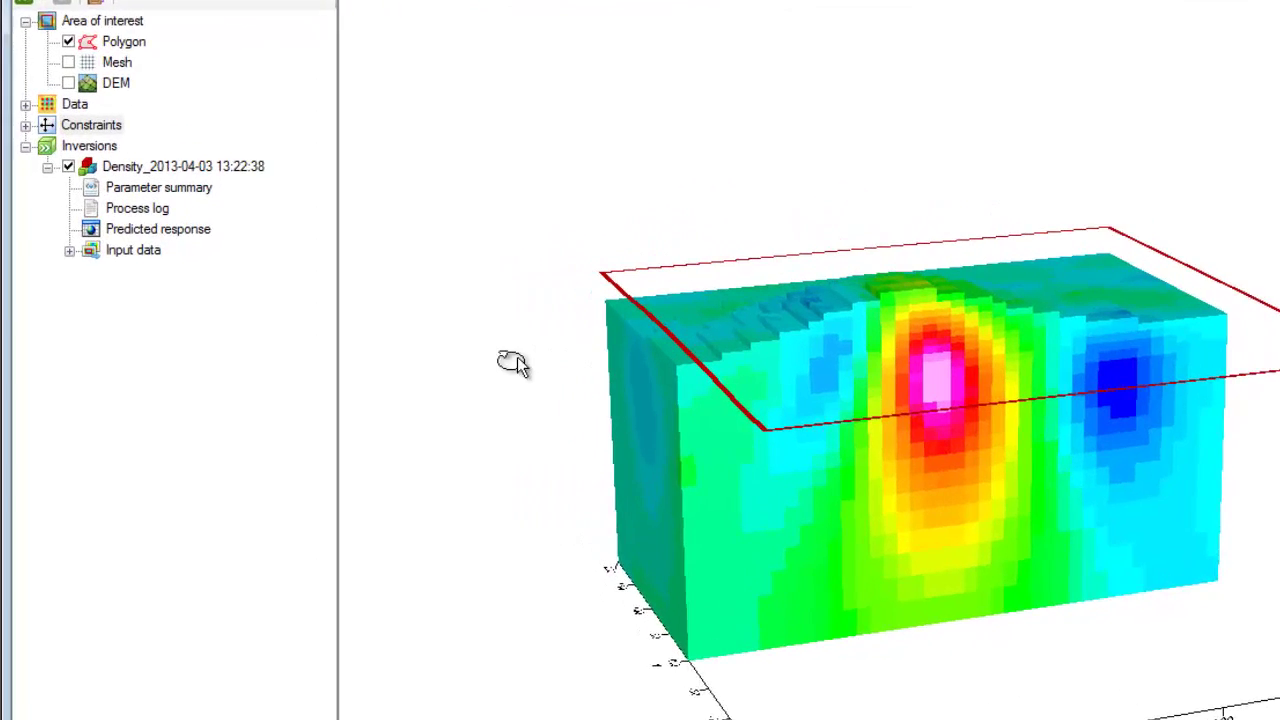
Step: Expand Constraints, select Active model, and bring up its context menu
{"action": "left_click", "coordinate": [30, 184]}
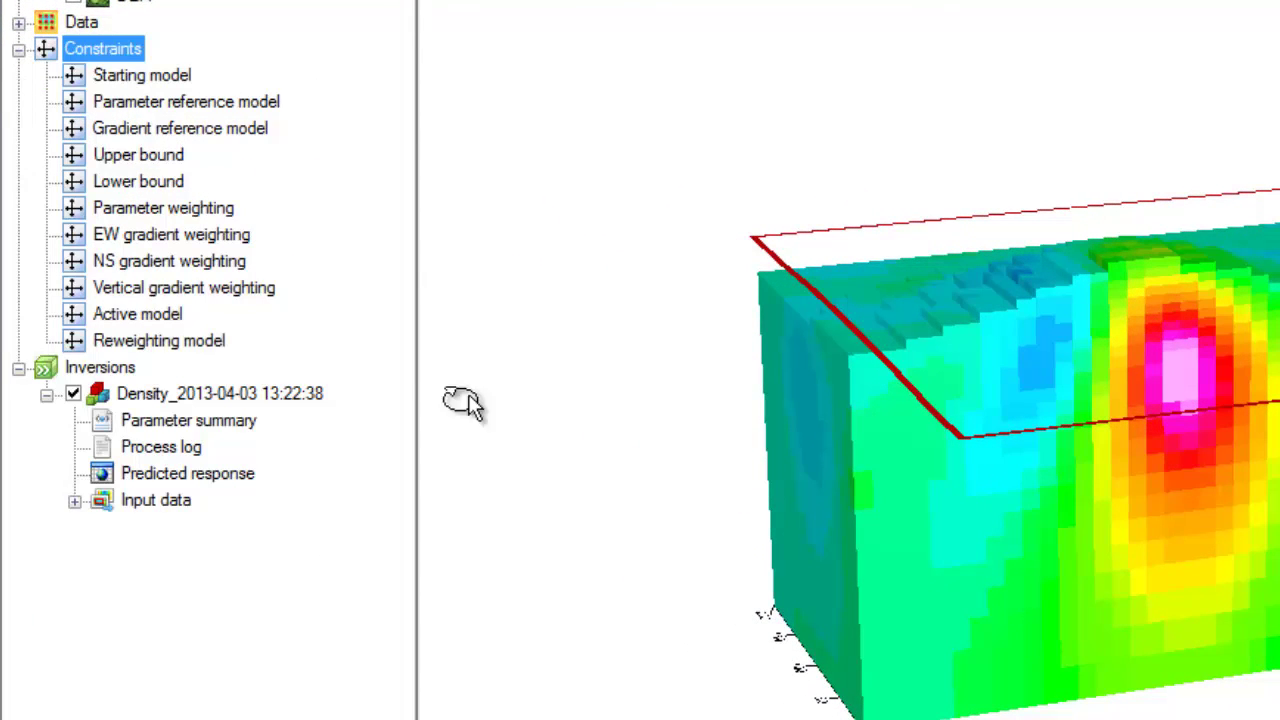
{"action": "left_click", "coordinate": [686, 476]}
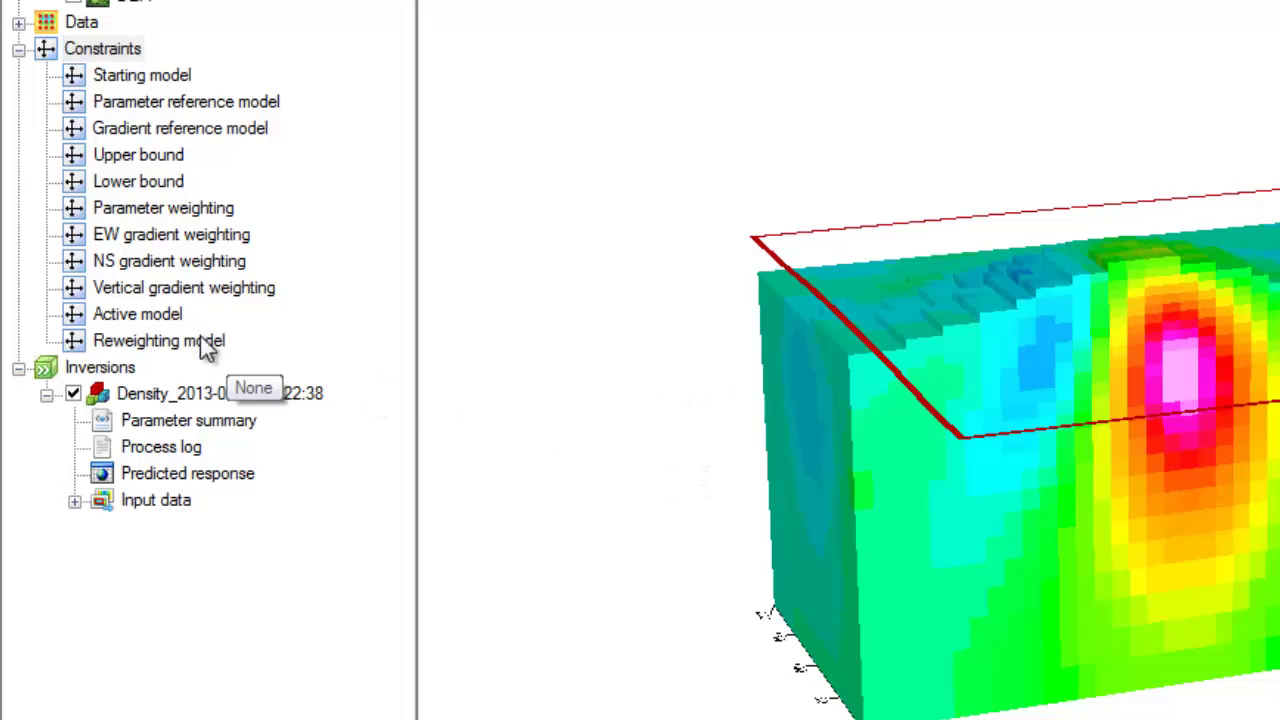
{"action": "left_click", "coordinate": [168, 318]}
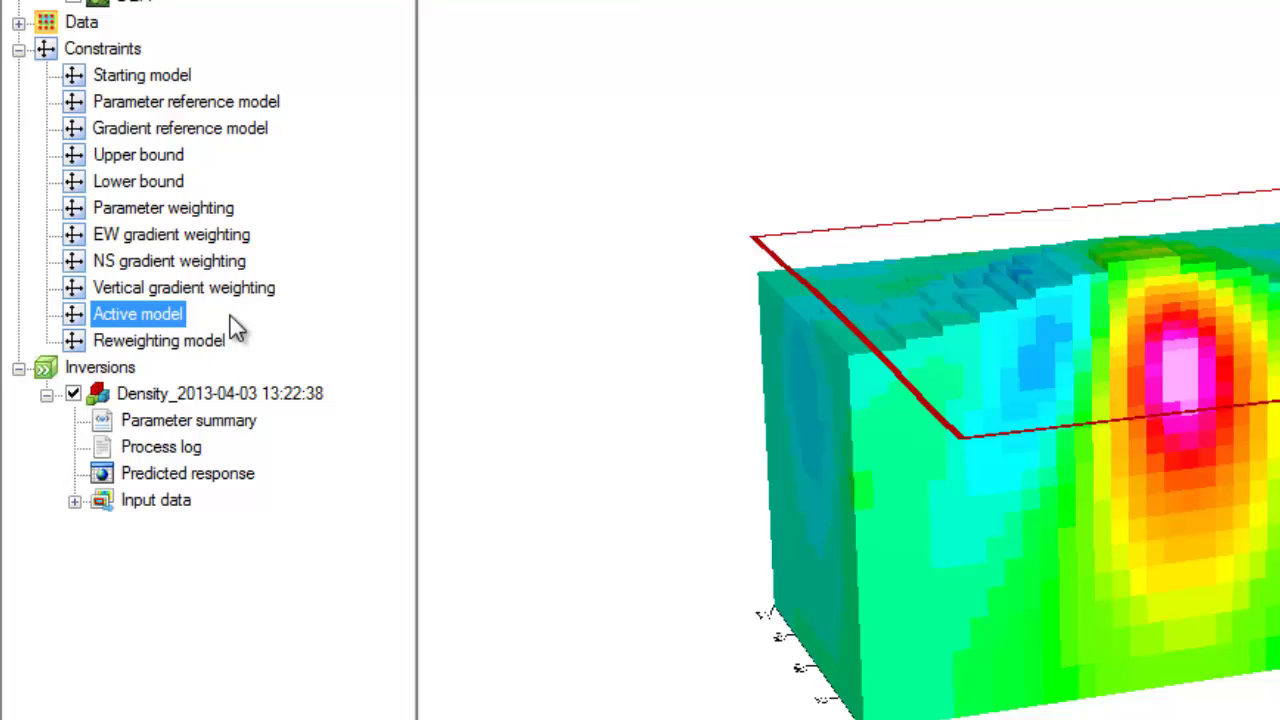
{"action": "right_click", "coordinate": [160, 327]}
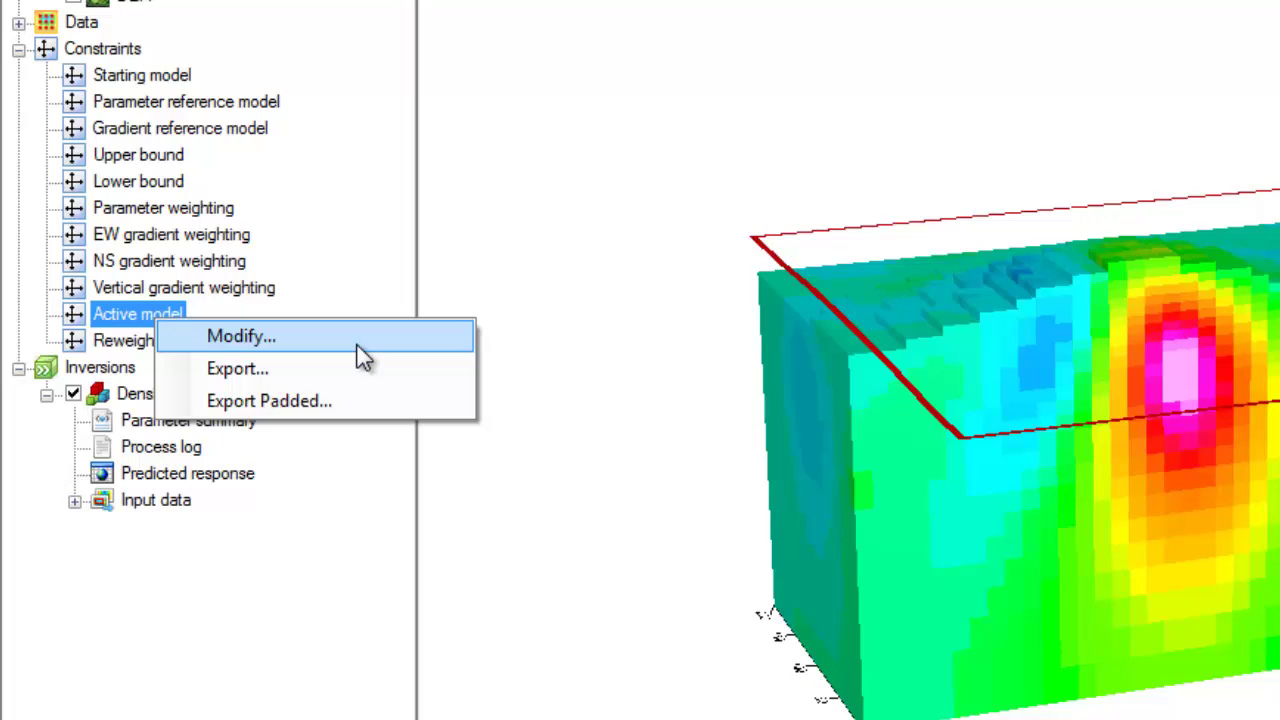
Step: Modify the Active Model constraint, switching its constraint type from All to Voxel
{"action": "left_click", "coordinate": [362, 358]}
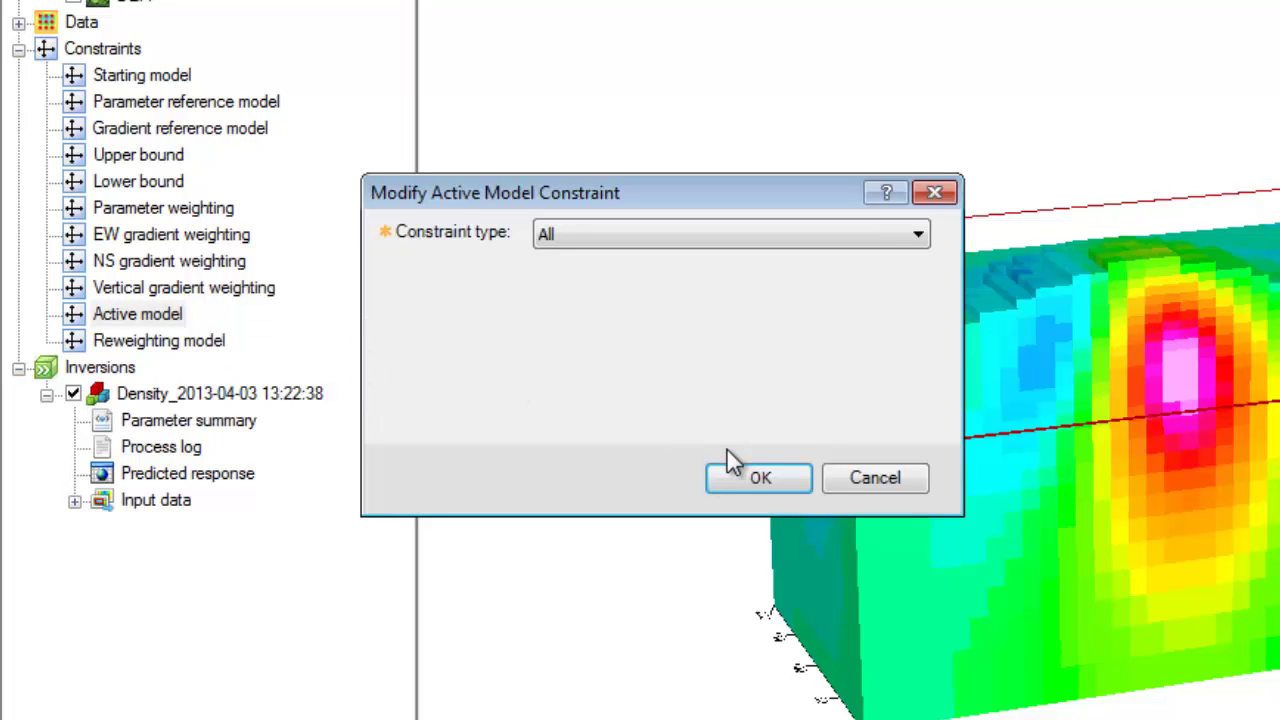
{"action": "left_click", "coordinate": [812, 240]}
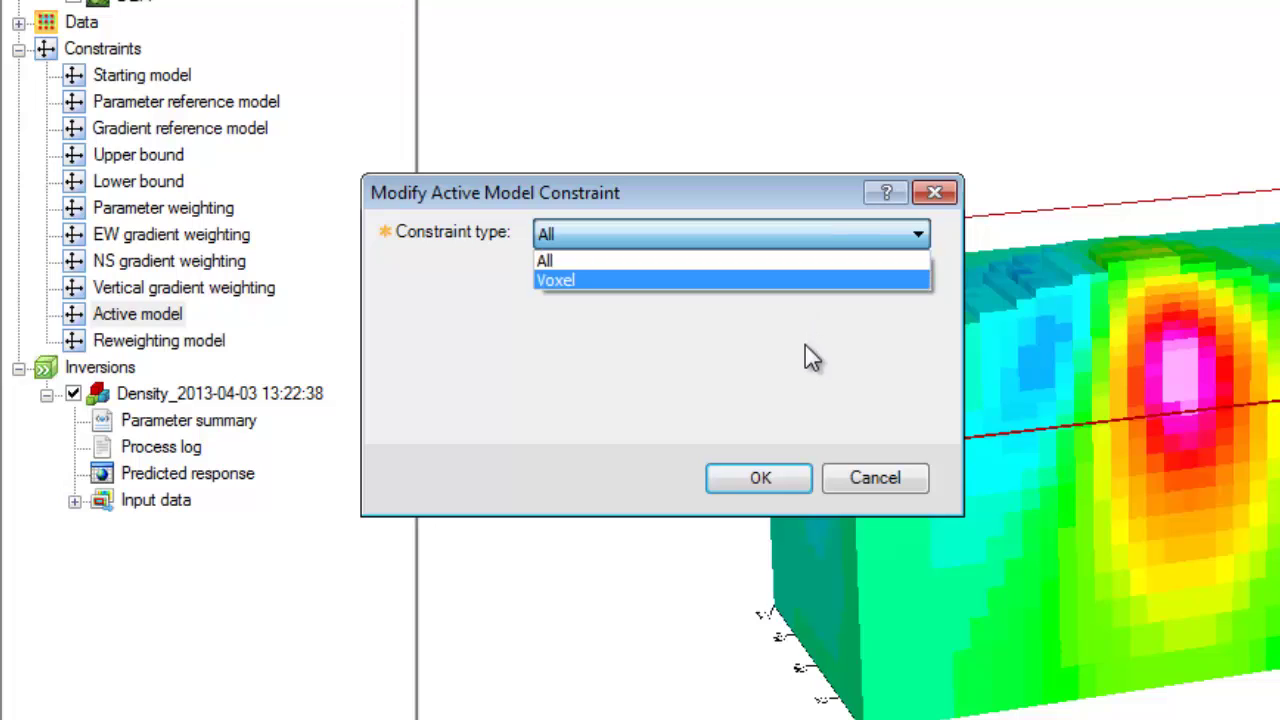
{"action": "left_click", "coordinate": [801, 288]}
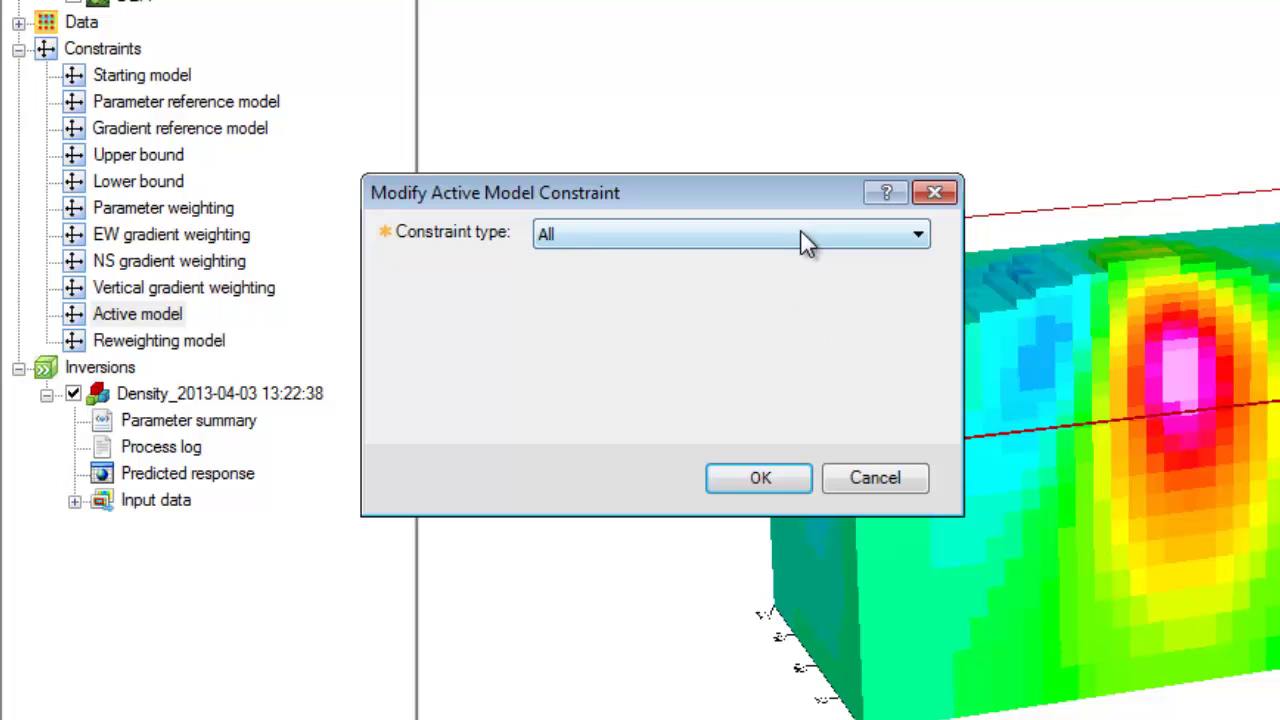
{"action": "left_click", "coordinate": [800, 234]}
{"action": "left_click", "coordinate": [788, 280]}
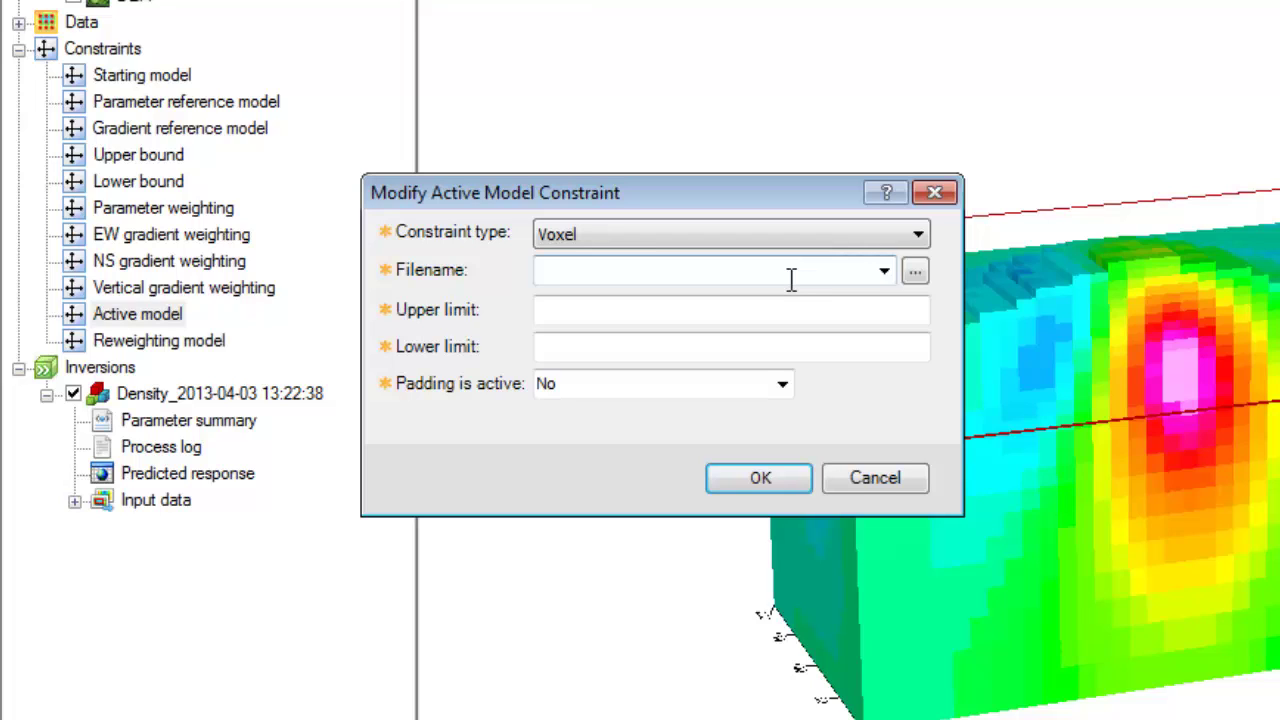
Step: Set the constraint file to Active Model__Density_001.geosoft_voxel
{"action": "left_click", "coordinate": [915, 271]}
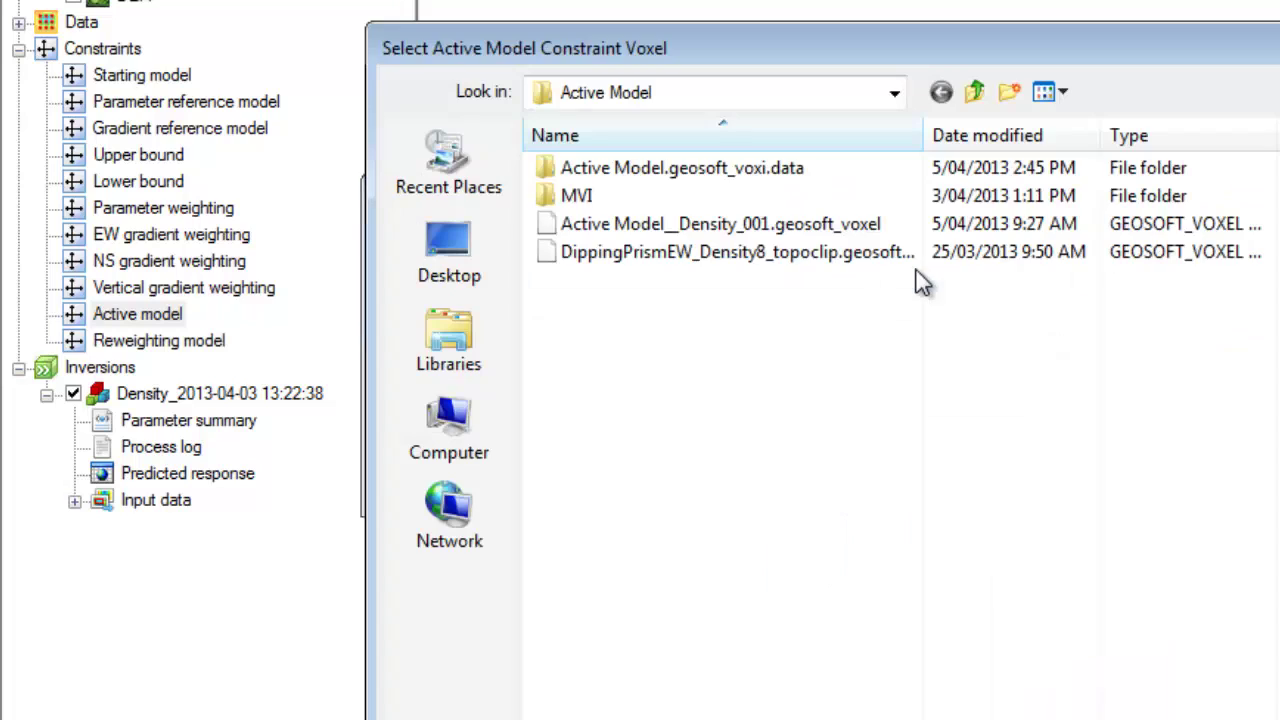
{"action": "left_click", "coordinate": [808, 238]}
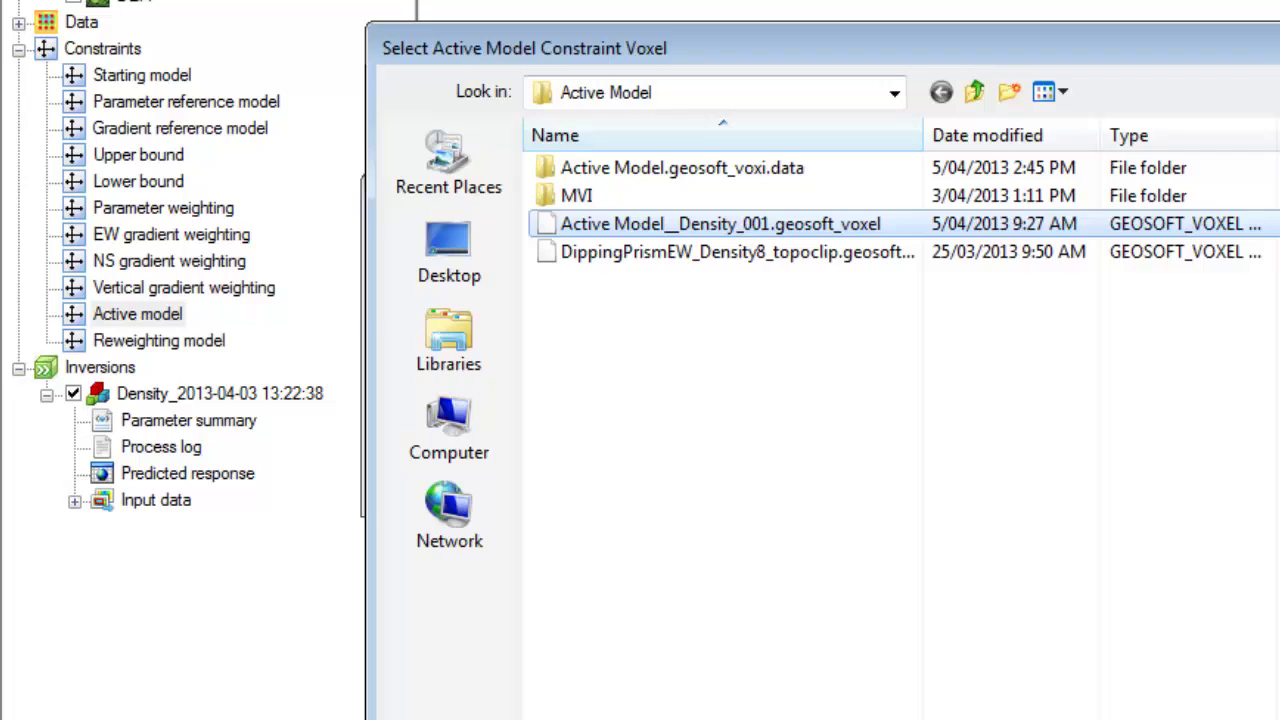
{"action": "key", "text": "Return"}
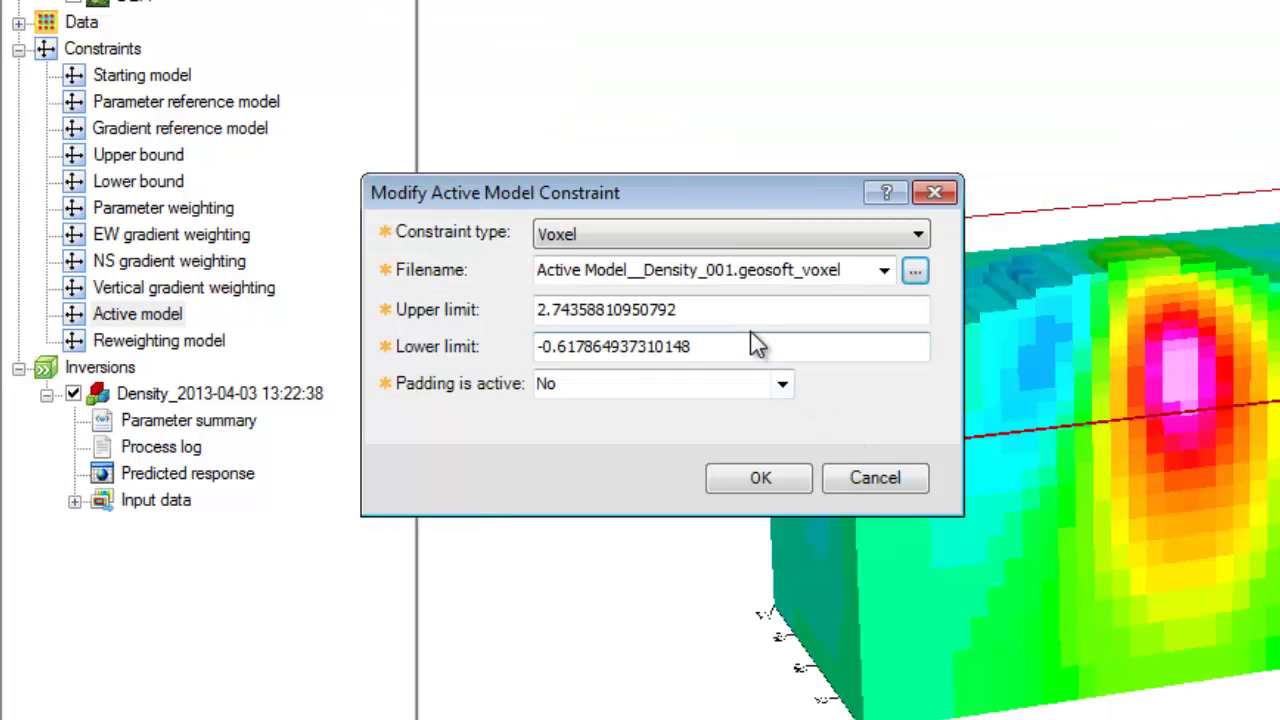
Step: Select the current Lower limit value so it can be replaced
{"action": "left_click", "coordinate": [697, 307]}
{"action": "left_click_drag", "start_coordinate": [697, 307], "coordinate": [517, 300]}
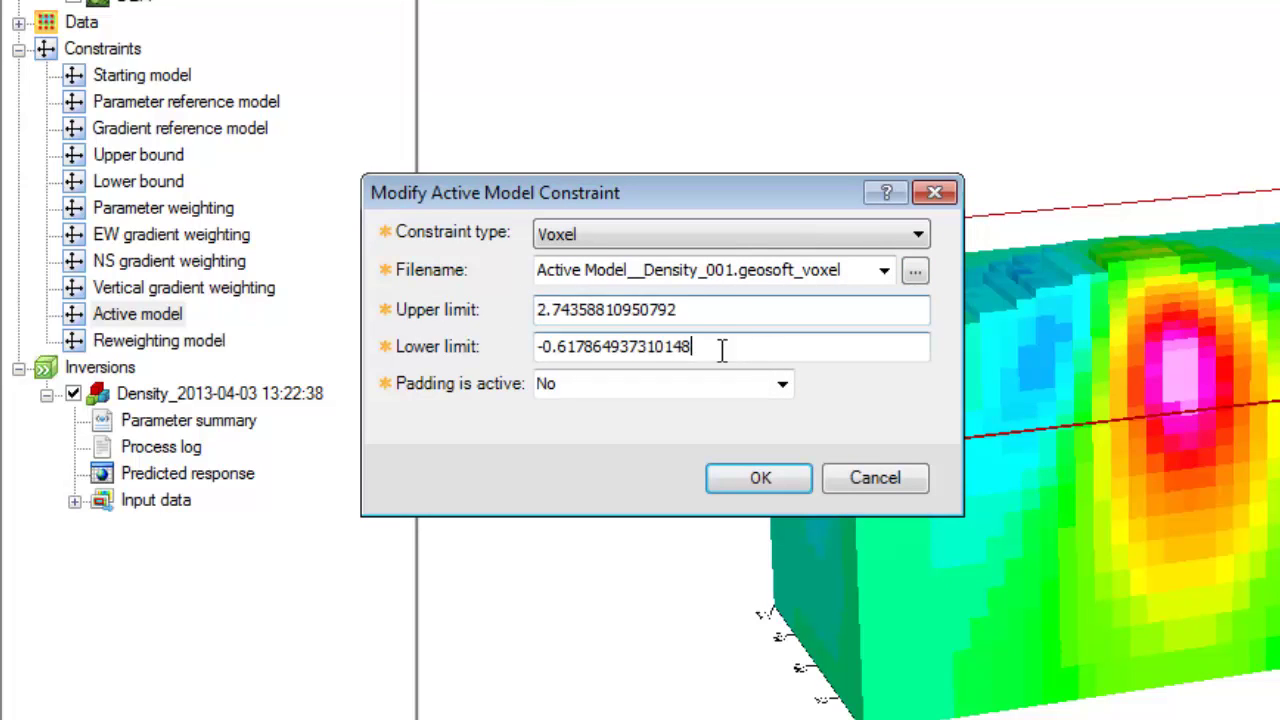
{"action": "left_click_drag", "start_coordinate": [720, 348], "coordinate": [536, 346]}
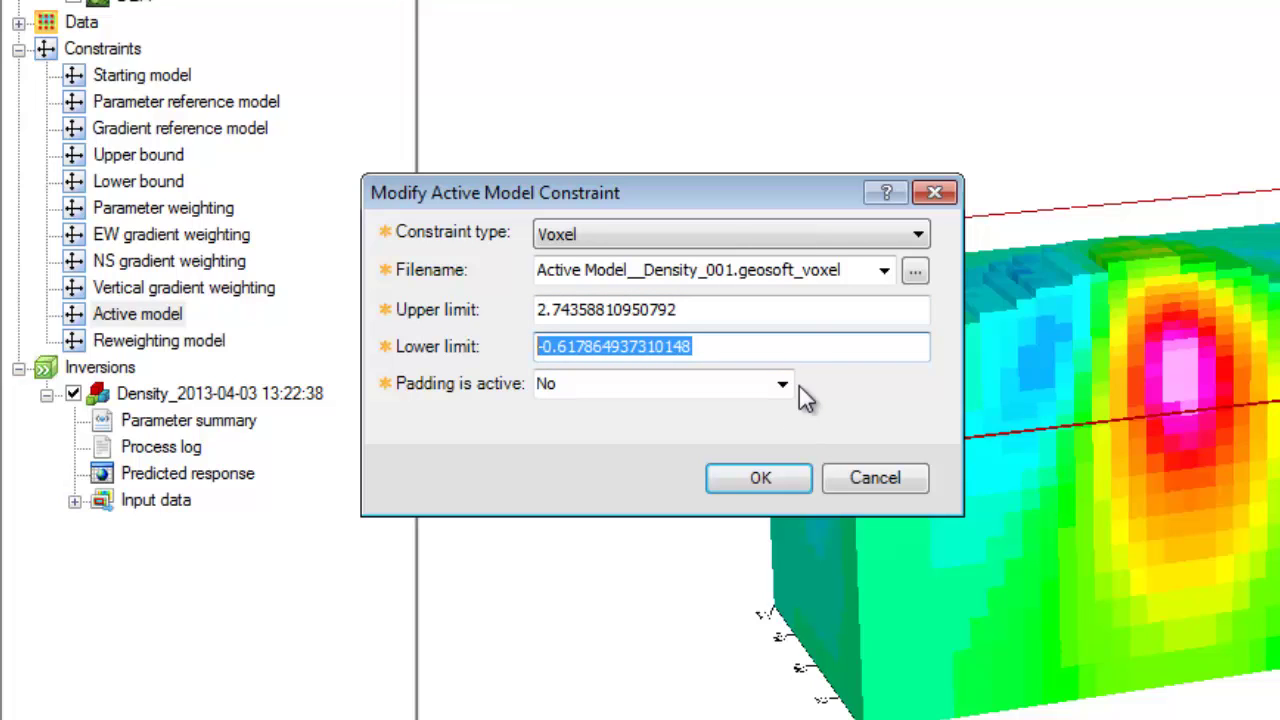
{"action": "left_click", "coordinate": [789, 345]}
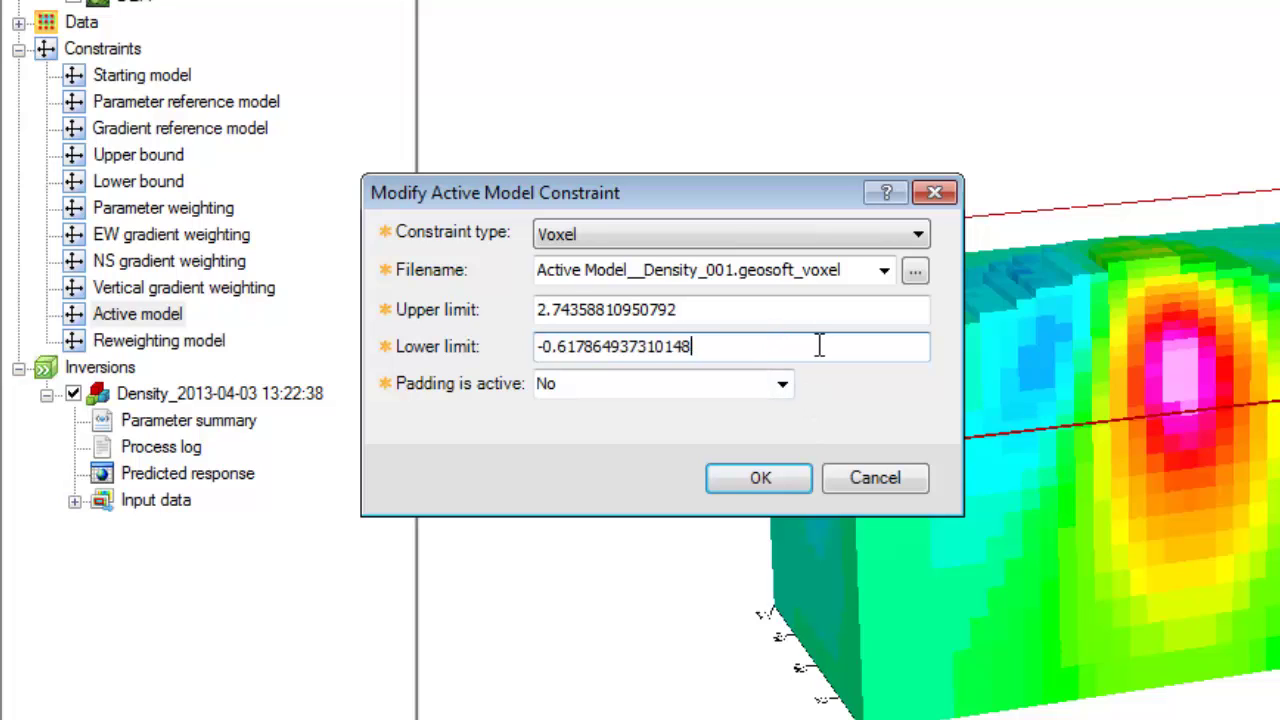
{"action": "left_click_drag", "start_coordinate": [817, 345], "coordinate": [541, 345]}
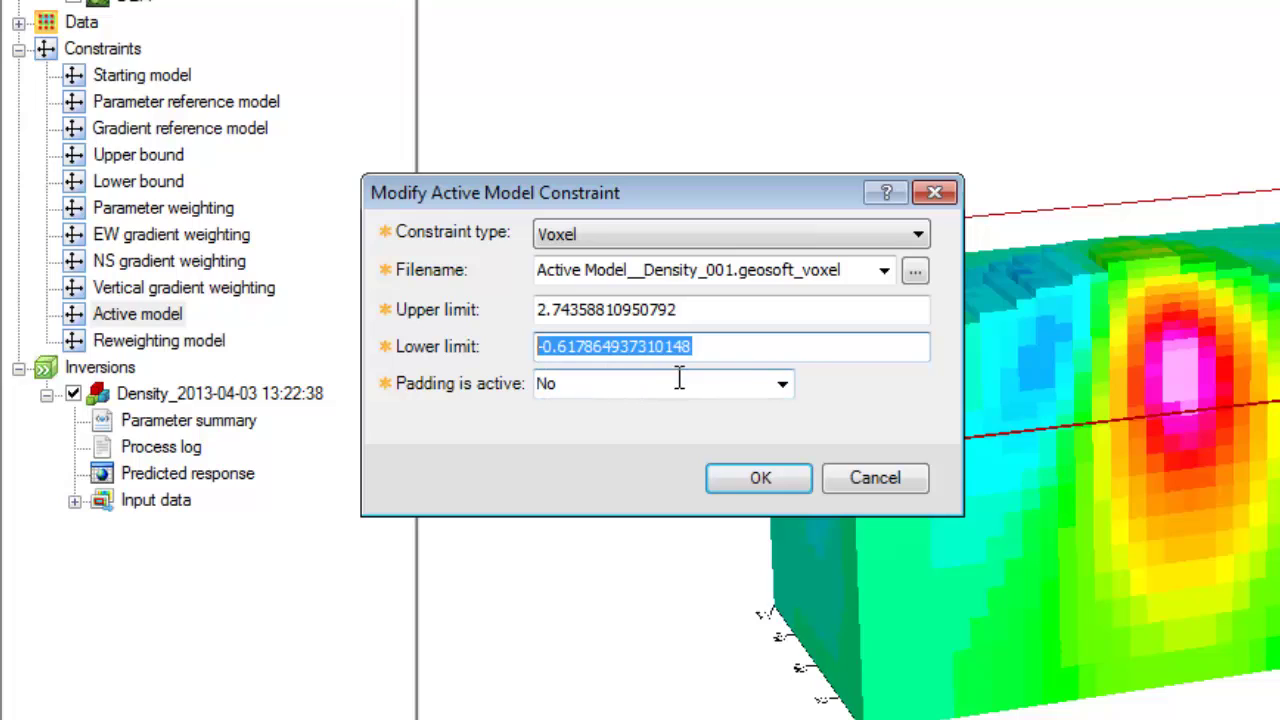
Step: Enter lower limit 1, set Padding is active to Yes, and confirm with OK
{"action": "type", "text": "1"}
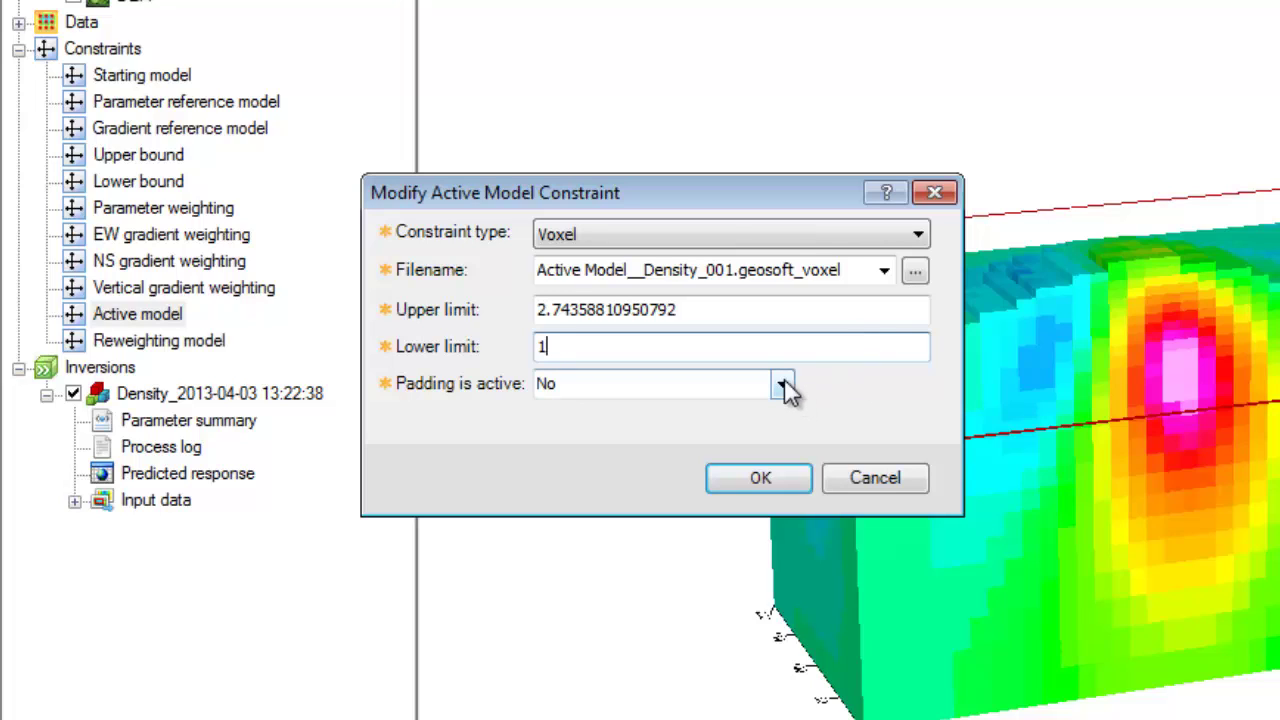
{"action": "left_click", "coordinate": [783, 385]}
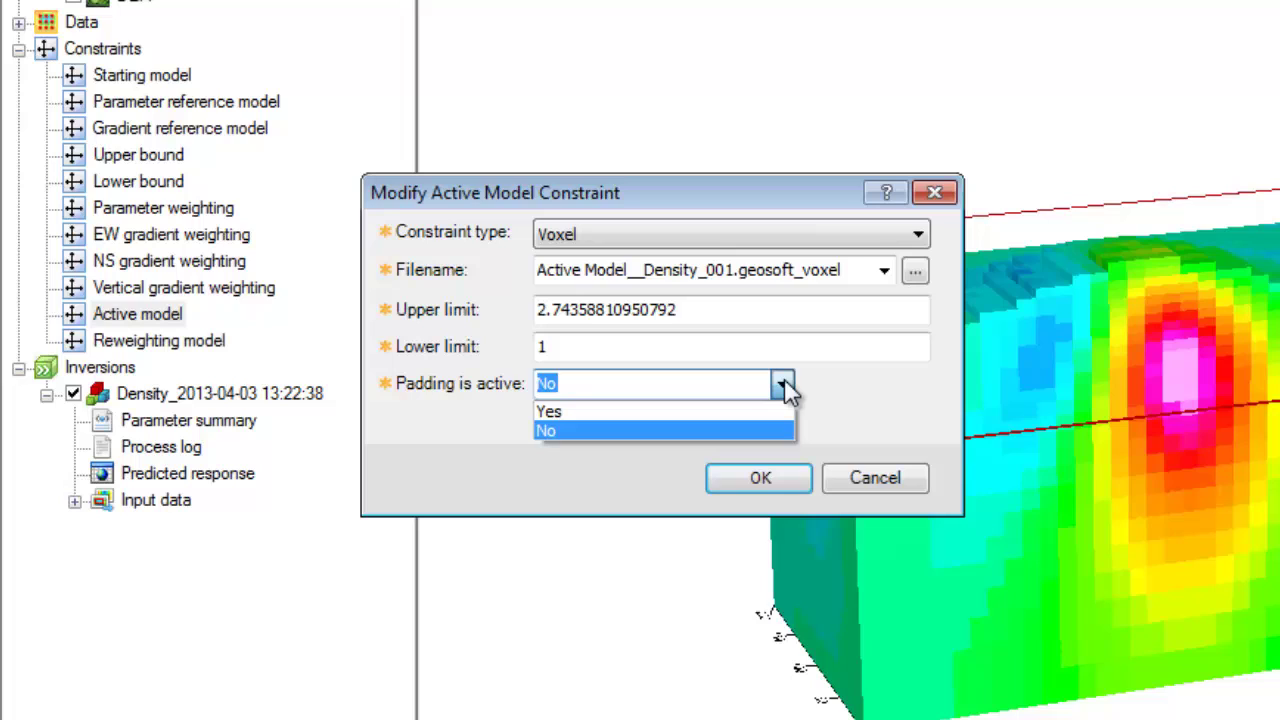
{"action": "left_click", "coordinate": [682, 412]}
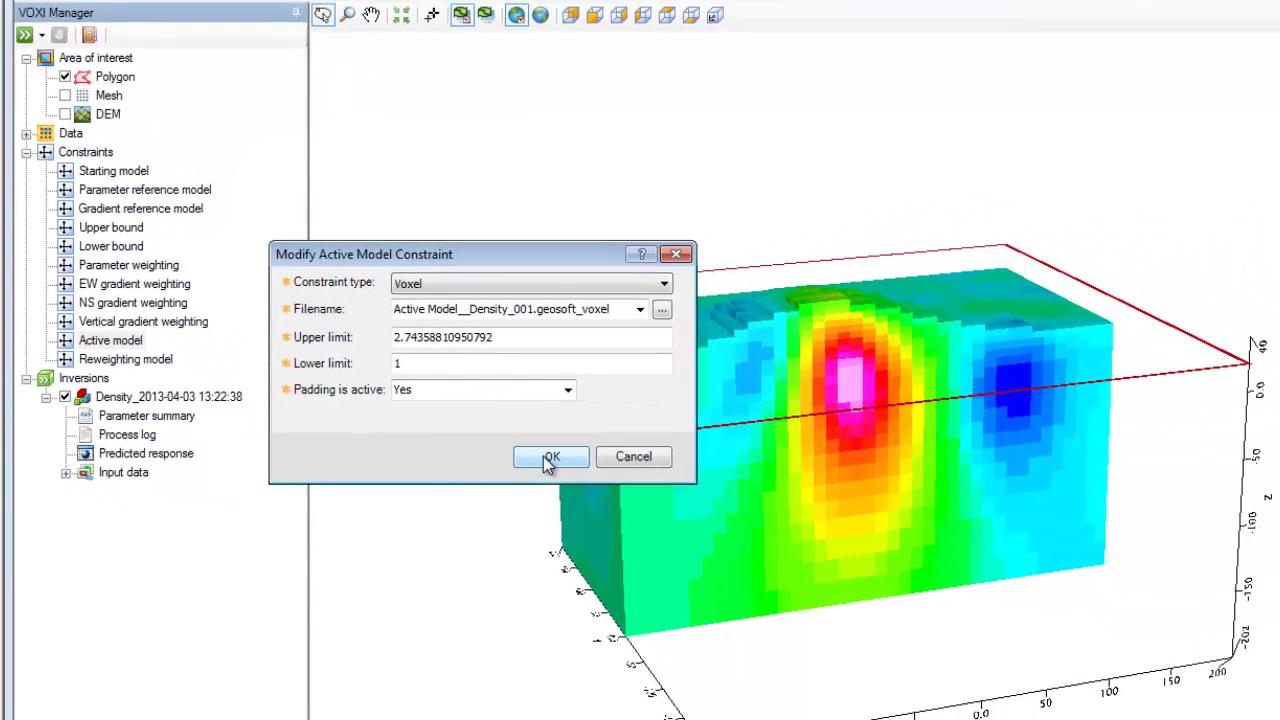
{"action": "left_click", "coordinate": [757, 480]}
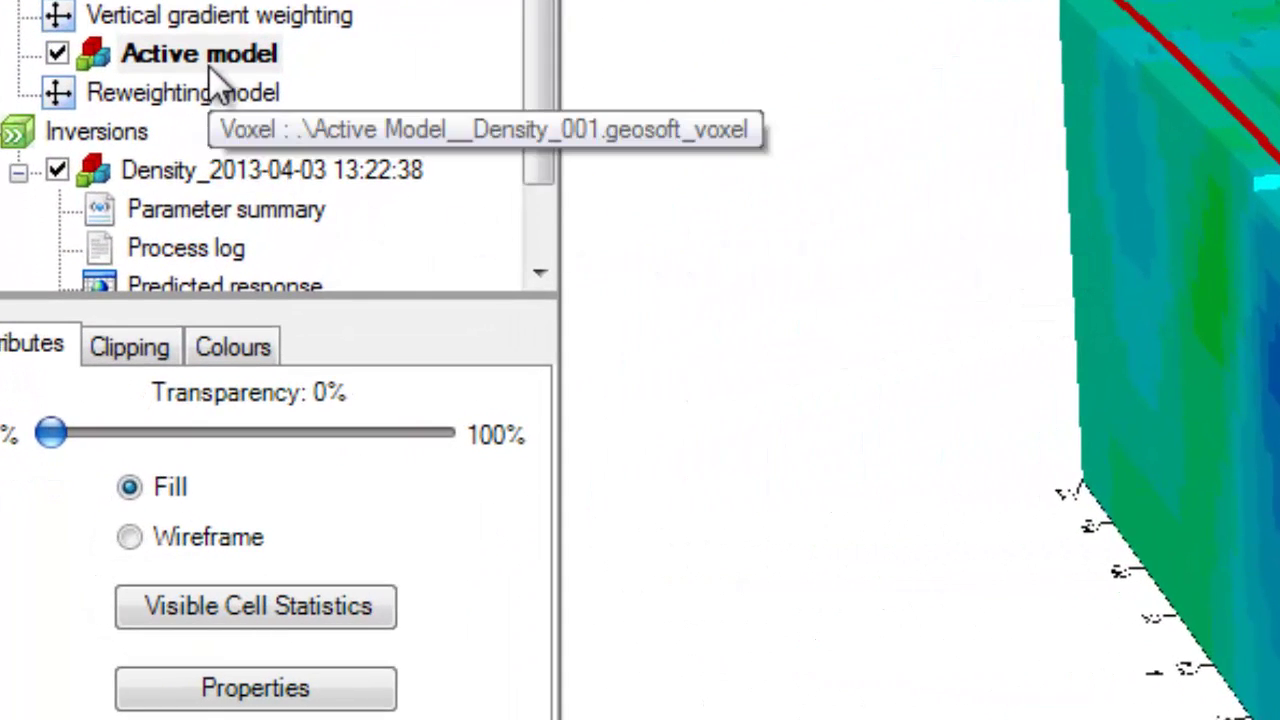
Step: Choose Export for the Active model constraint voxel
{"action": "right_click", "coordinate": [205, 56]}
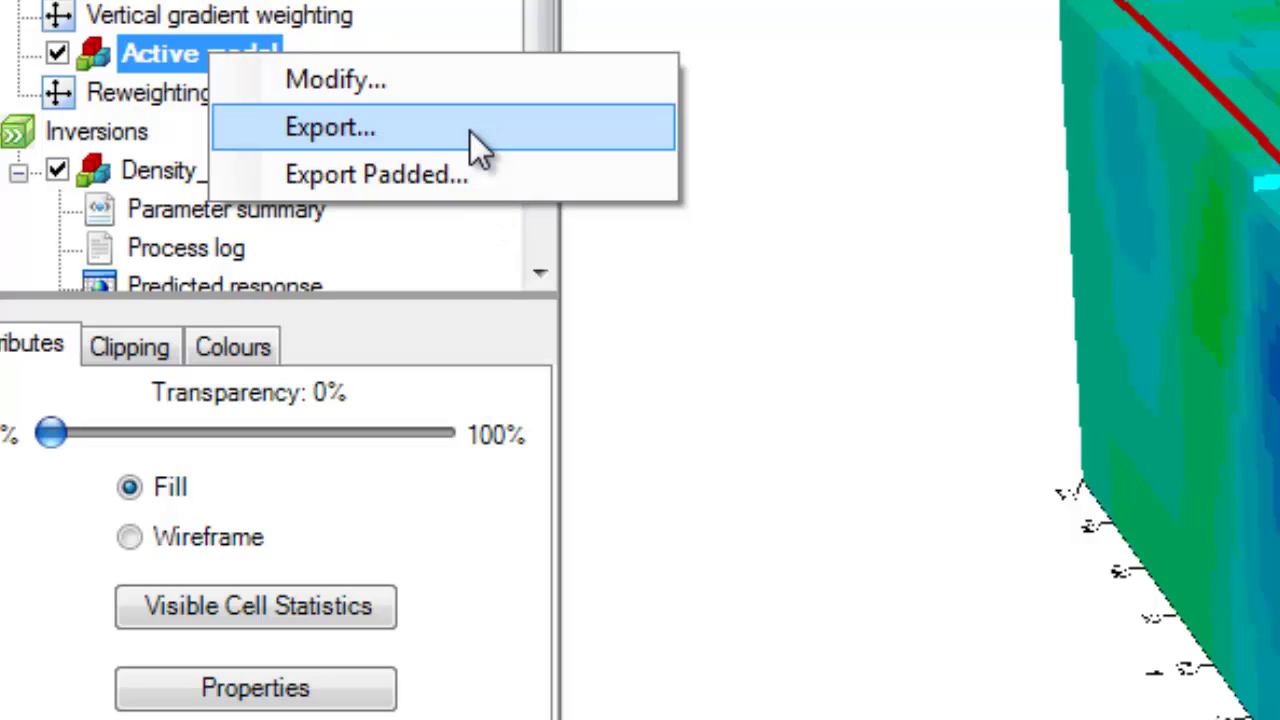
{"action": "left_click", "coordinate": [500, 146]}
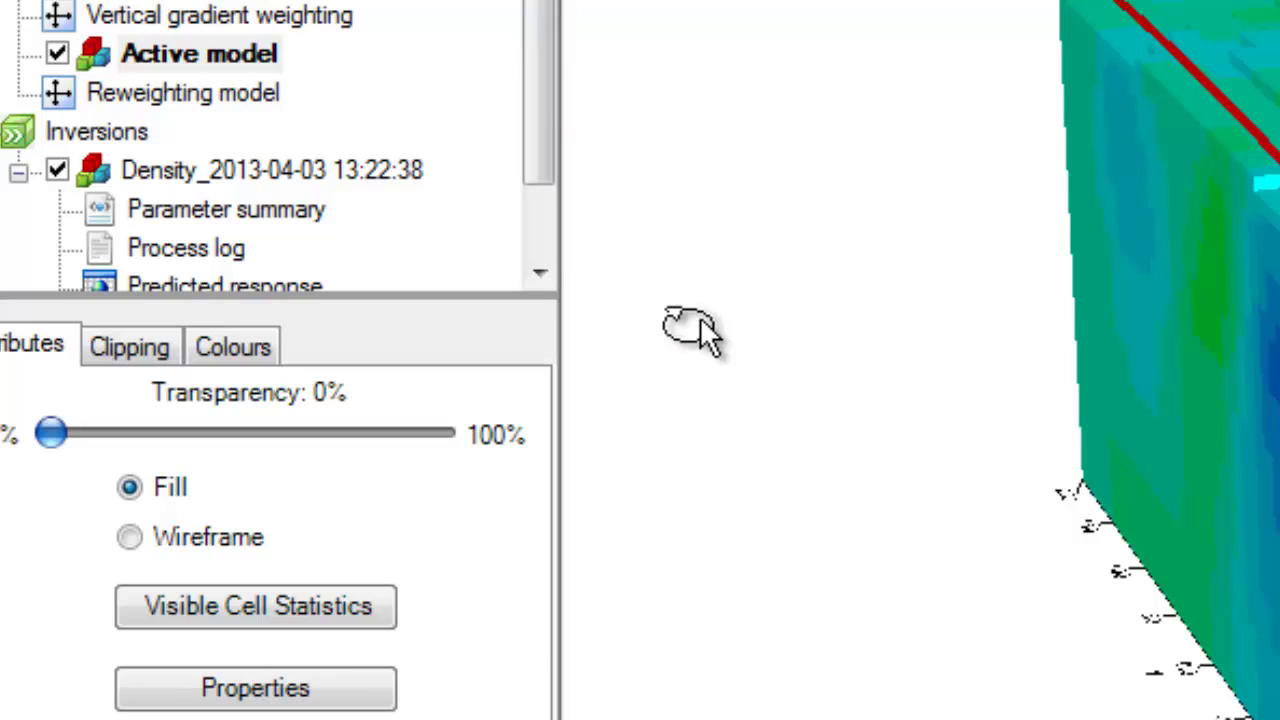